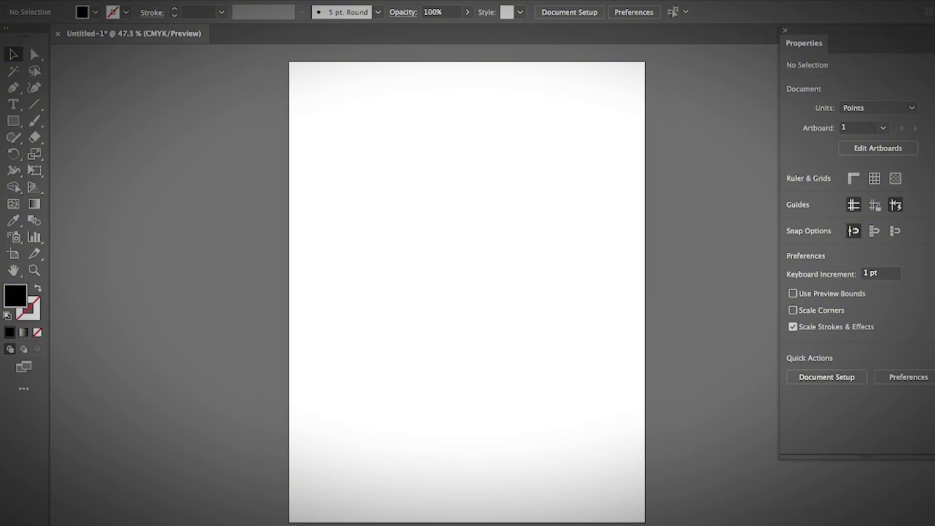
# - Preview each User Interface brightness swatch in Preferences, then keep Medium Dark
pyautogui.click(37, 0)
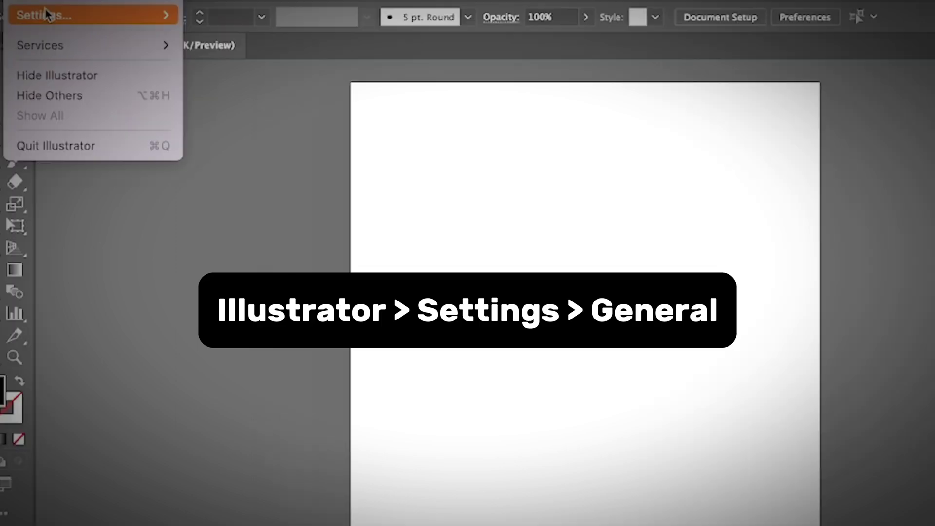
pyautogui.moveTo(142, 10)
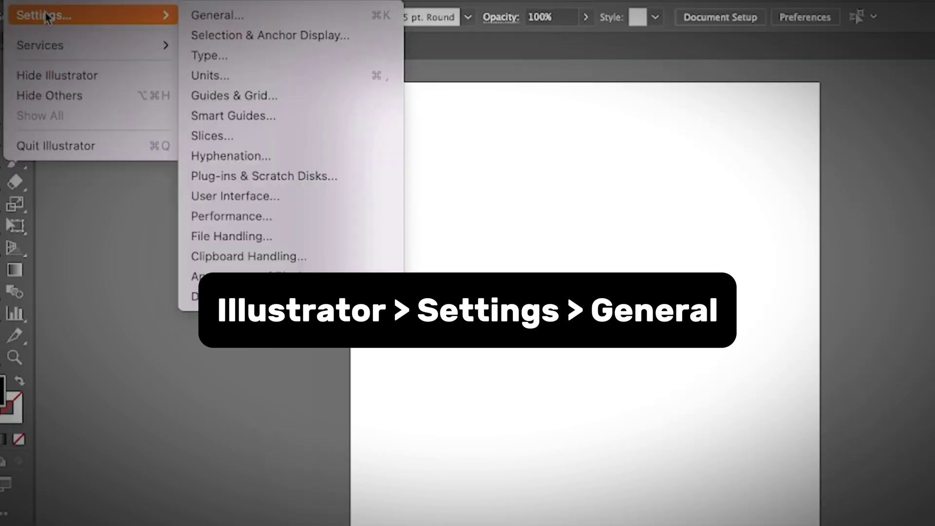
pyautogui.click(196, 16)
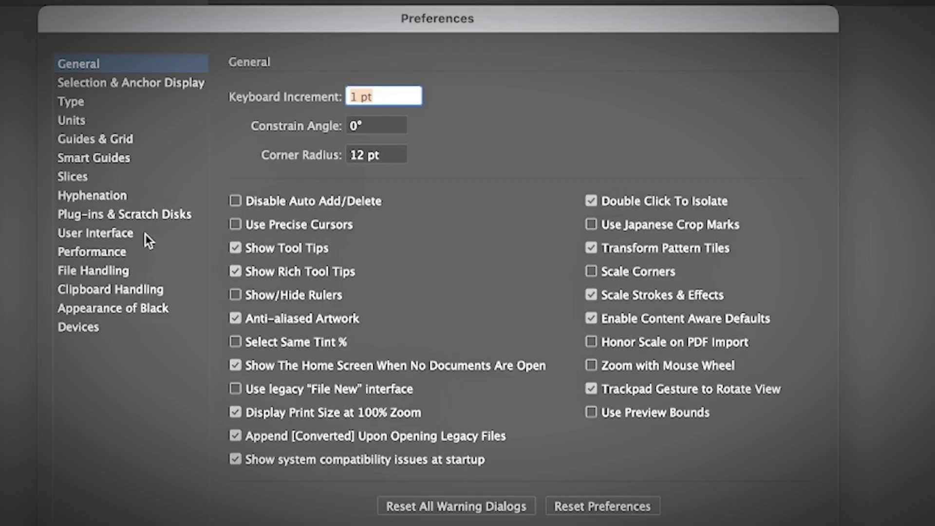
pyautogui.click(145, 234)
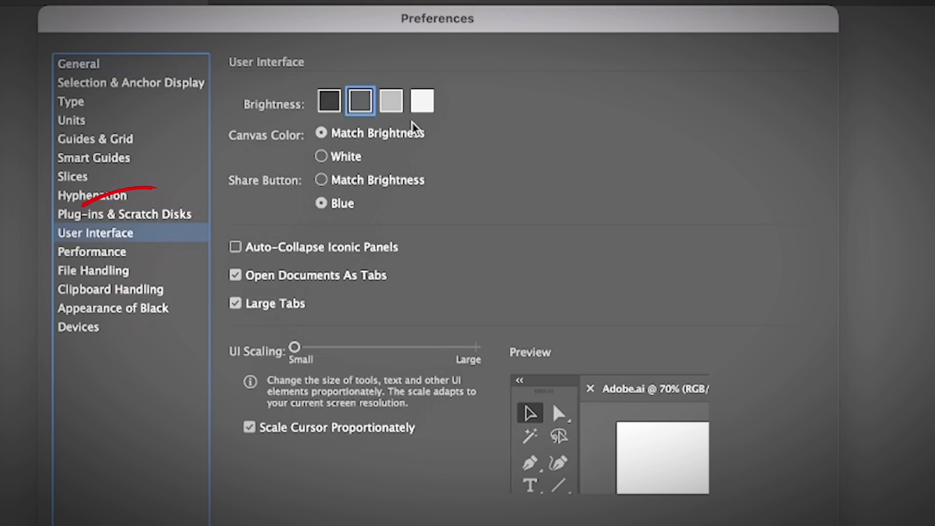
pyautogui.click(325, 109)
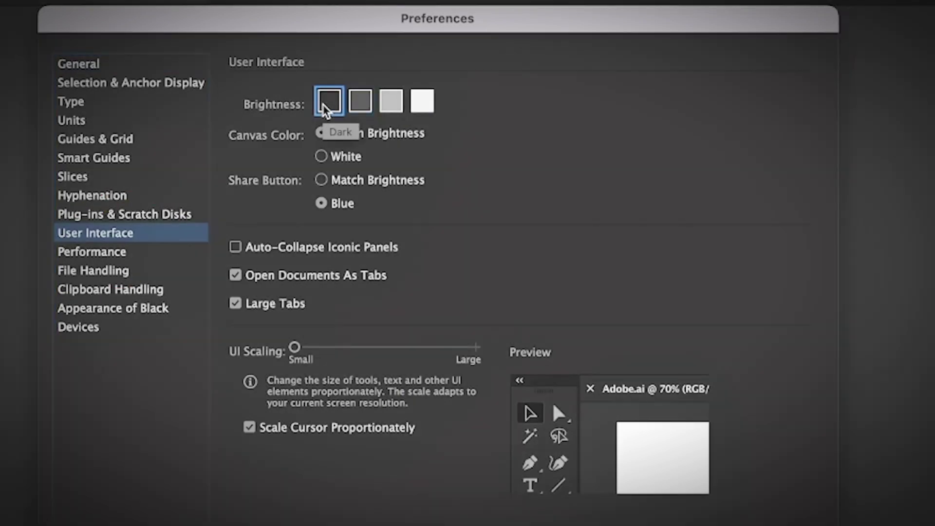
pyautogui.moveTo(341, 53); pyautogui.dragTo(499, 126)
pyautogui.click(507, 170)
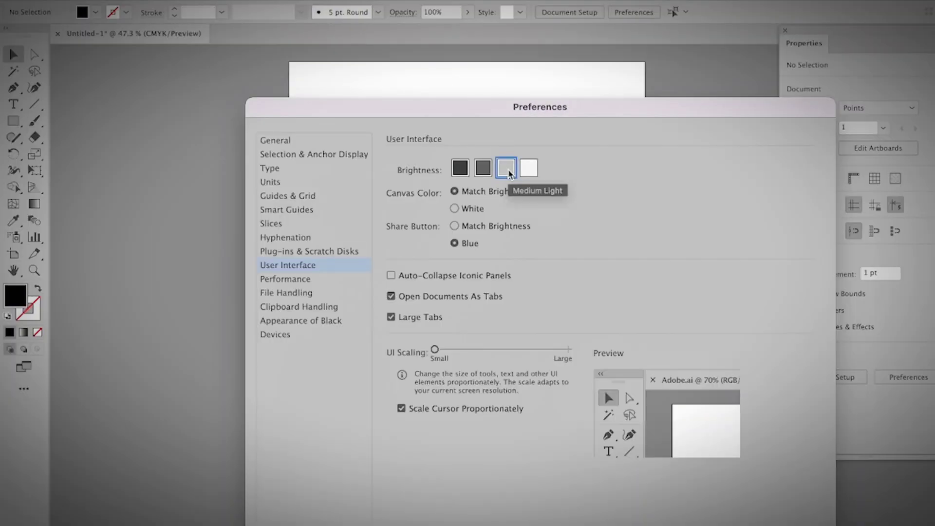
pyautogui.click(533, 171)
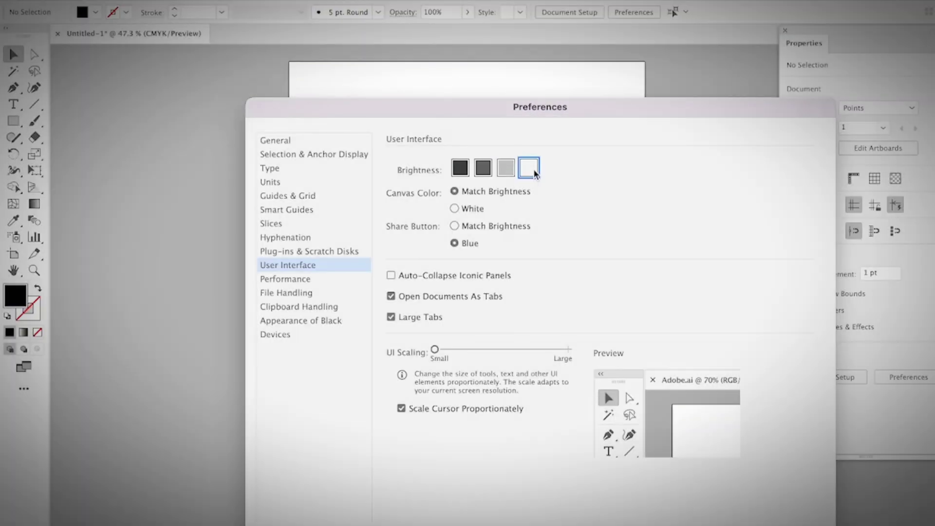
pyautogui.click(484, 170)
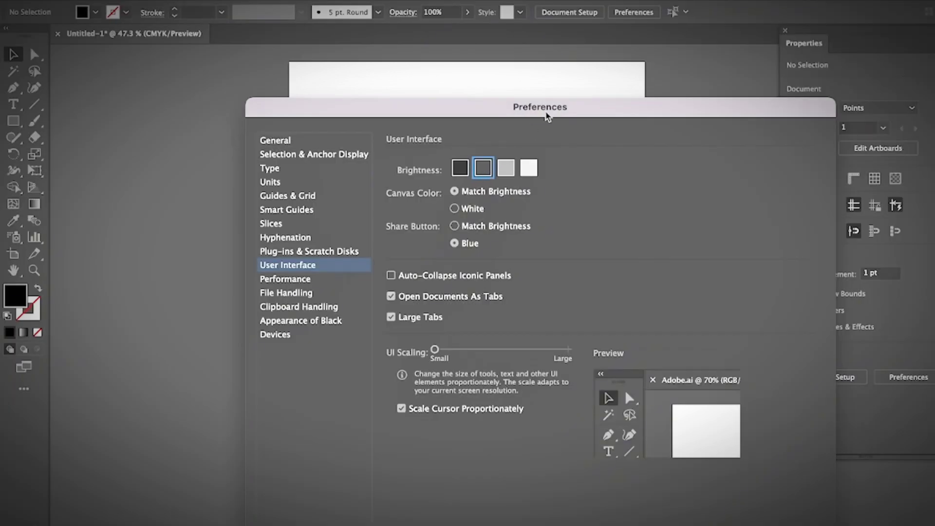
pyautogui.moveTo(548, 115); pyautogui.dragTo(504, 43)
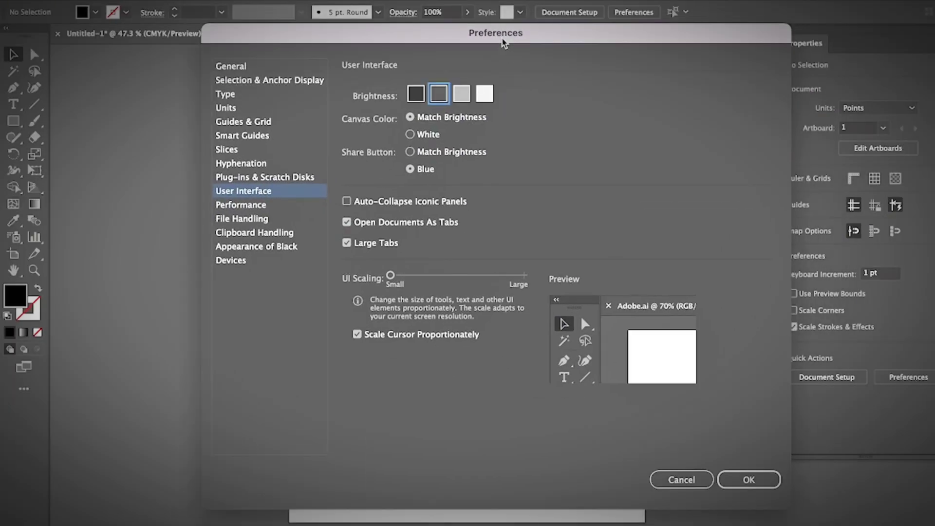
pyautogui.click(762, 481)
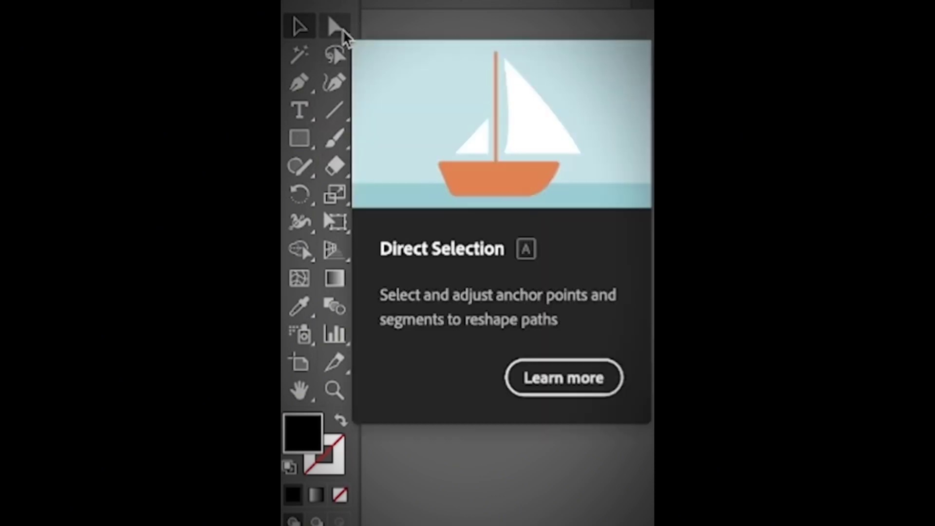
# - Show the tool tooltips and the Window > Toolbars choice, with Advanced checked and Basic offered
pyautogui.moveTo(299, 90)
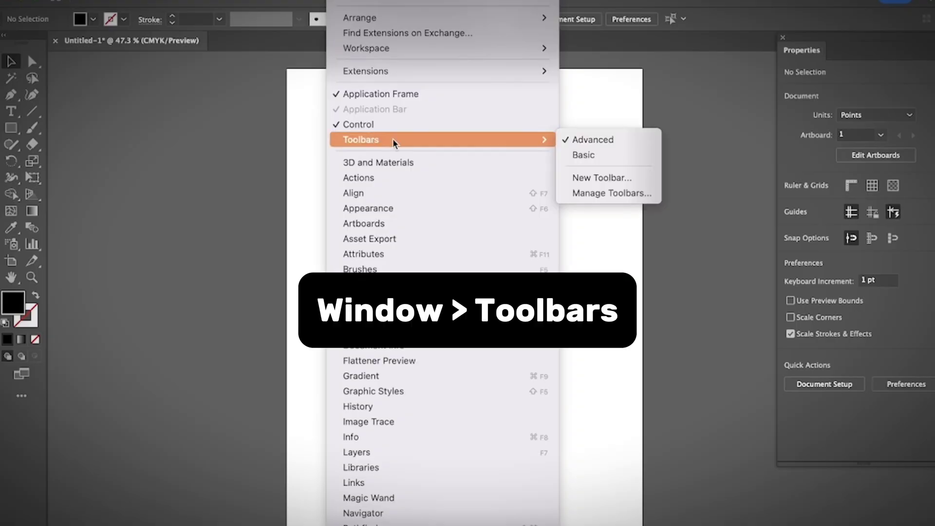
# - Switch to the Basic toolbar and close the All Tools drawer
pyautogui.click(587, 157)
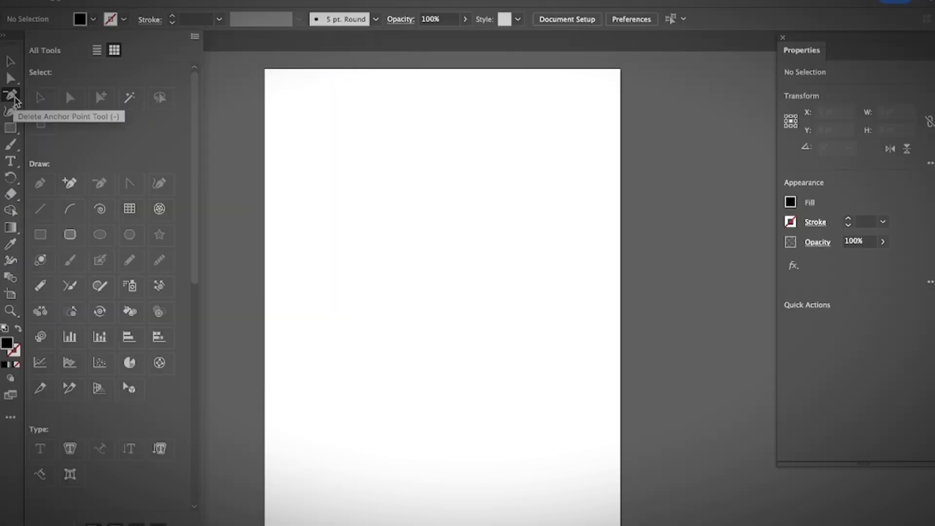
pyautogui.click(239, 151)
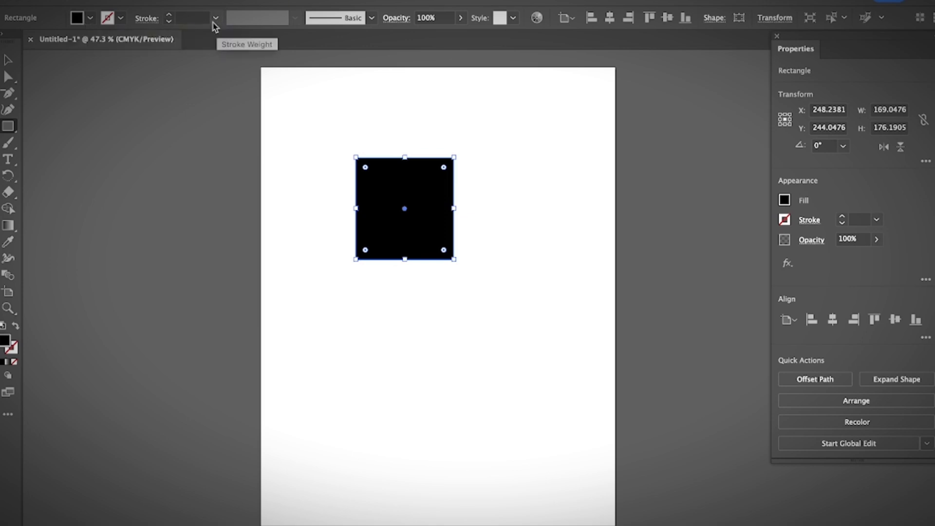
# - Glance at the Brush Definition list, then set the black rectangle's opacity to 87%
pyautogui.click(371, 18)
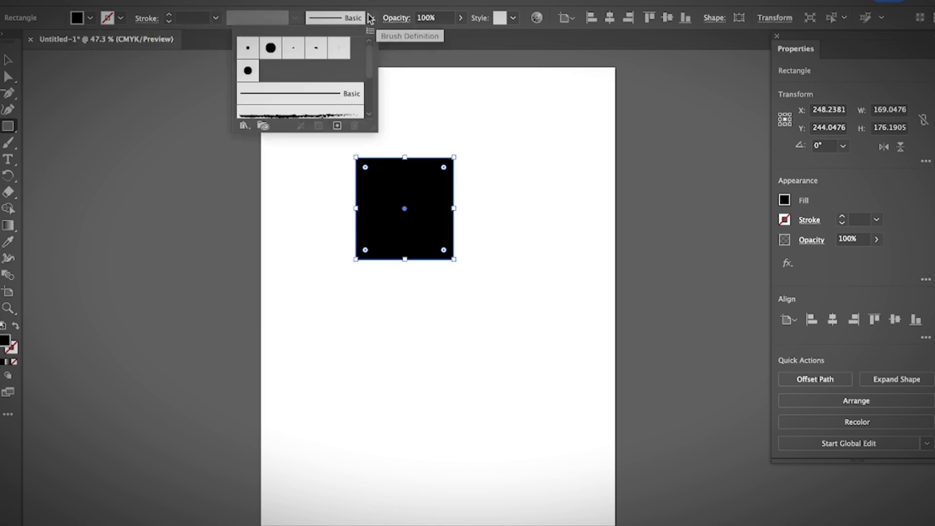
pyautogui.click(460, 19)
pyautogui.click(460, 19)
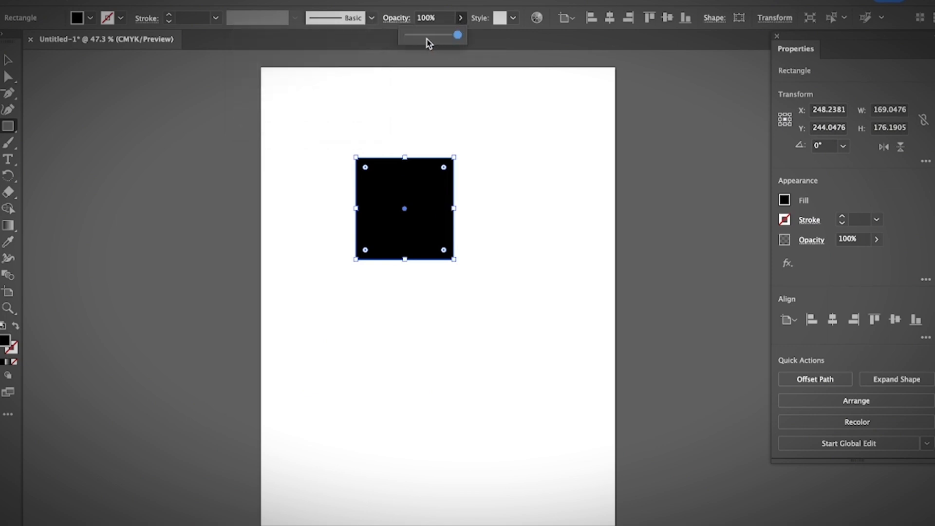
pyautogui.moveTo(428, 34); pyautogui.dragTo(451, 35)
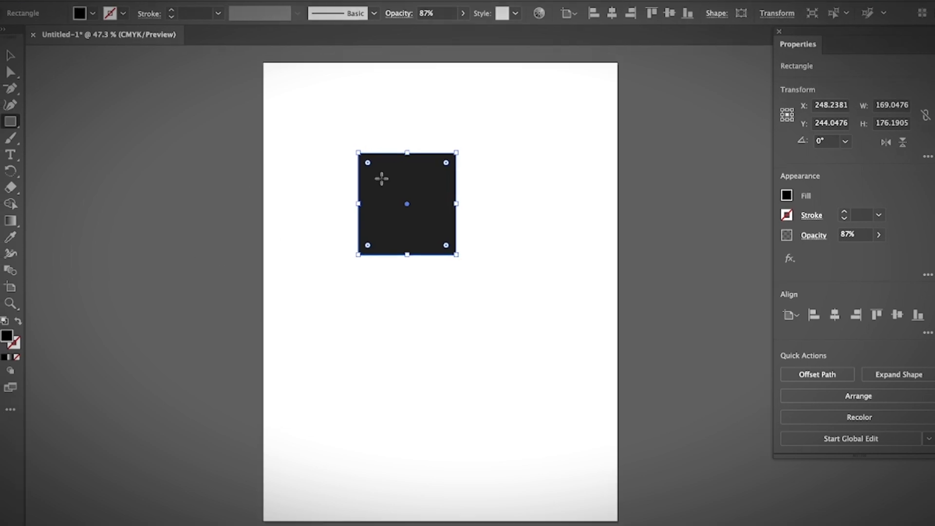
# - Alt-drag a copy of the square and overlap the two so their shared corner darkens
pyautogui.press('v')
pyautogui.moveTo(419, 231); pyautogui.dragTo(484, 341)
pyautogui.moveTo(372, 115); pyautogui.dragTo(588, 441)
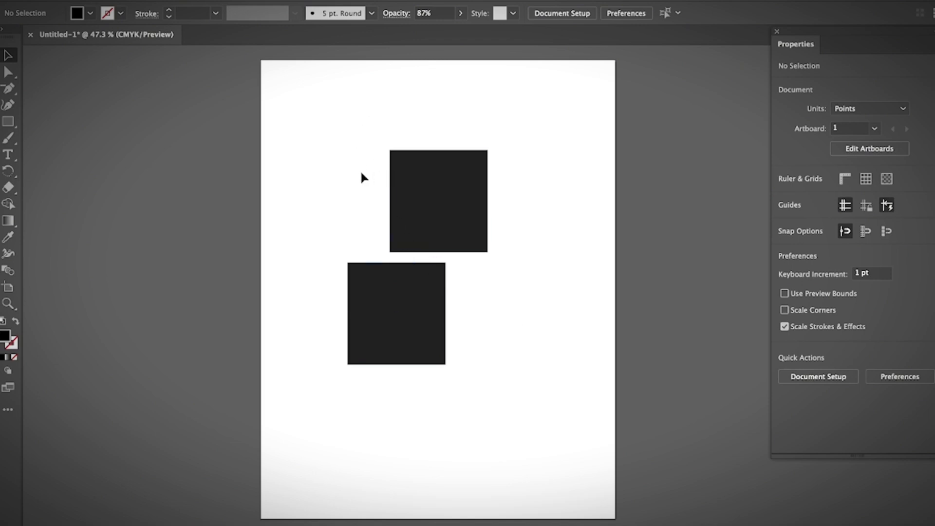
pyautogui.moveTo(392, 312); pyautogui.dragTo(376, 255)
pyautogui.click(465, 302)
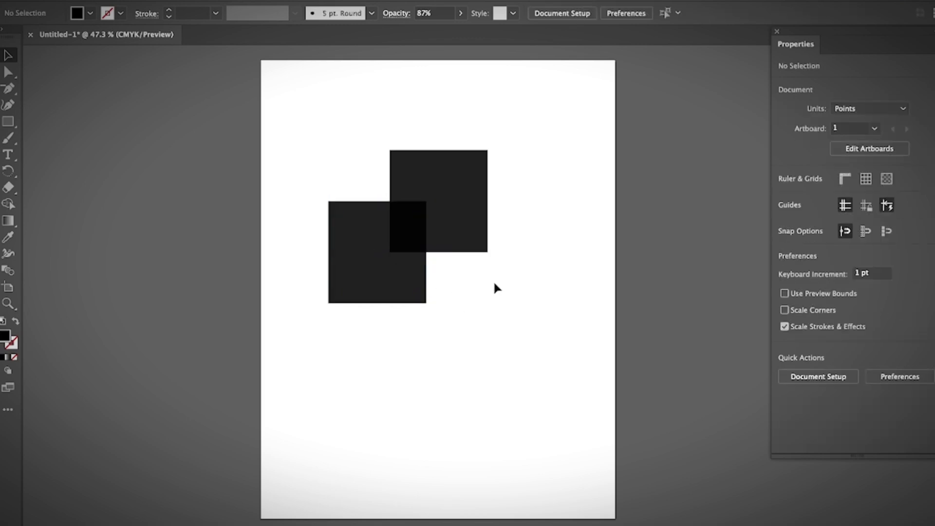
# - Open the Pathfinder panel with both rectangles selected, view its options, then close it
pyautogui.click(363, 1)
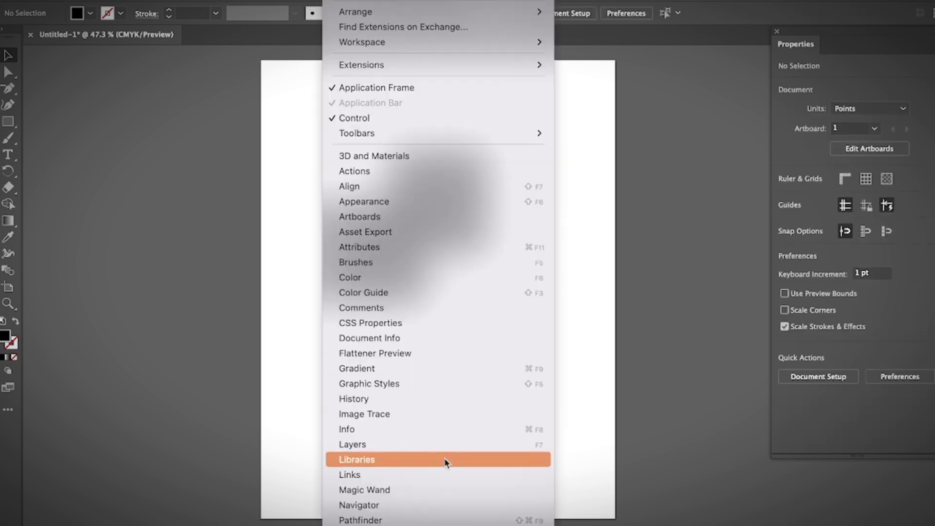
pyautogui.scroll(-5, 449, 351)
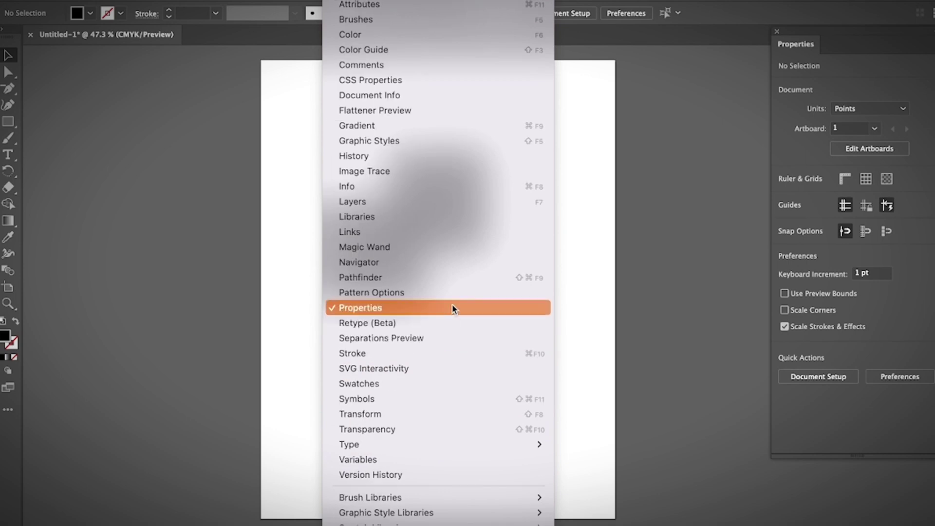
pyautogui.click(452, 277)
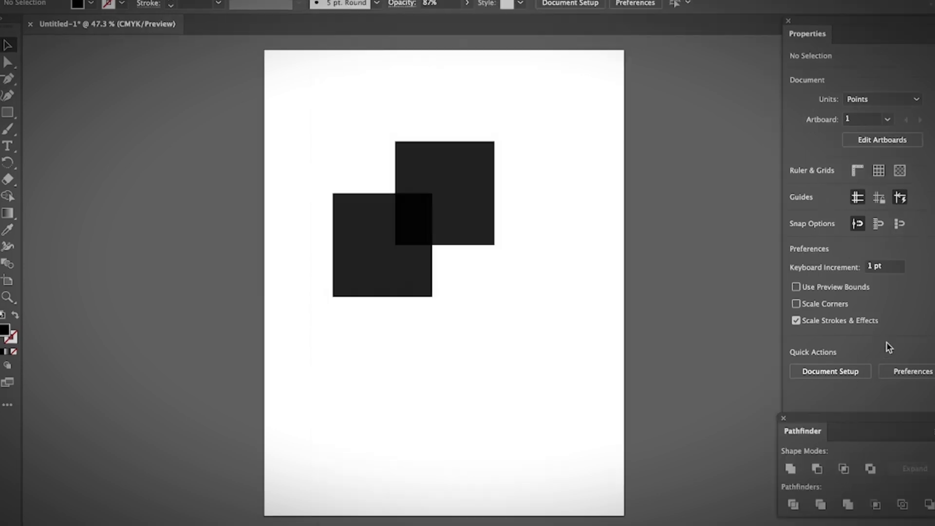
pyautogui.hotkey('ctrl', 'a')
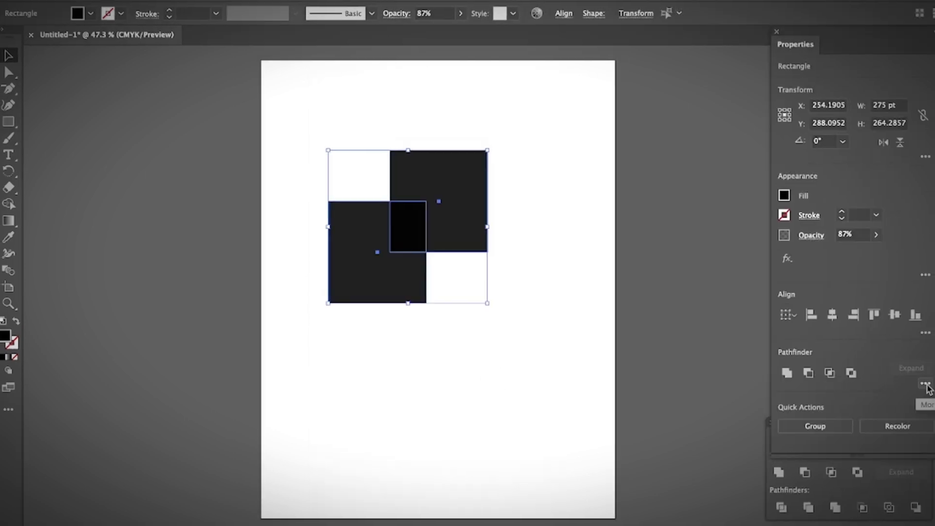
pyautogui.click(926, 384)
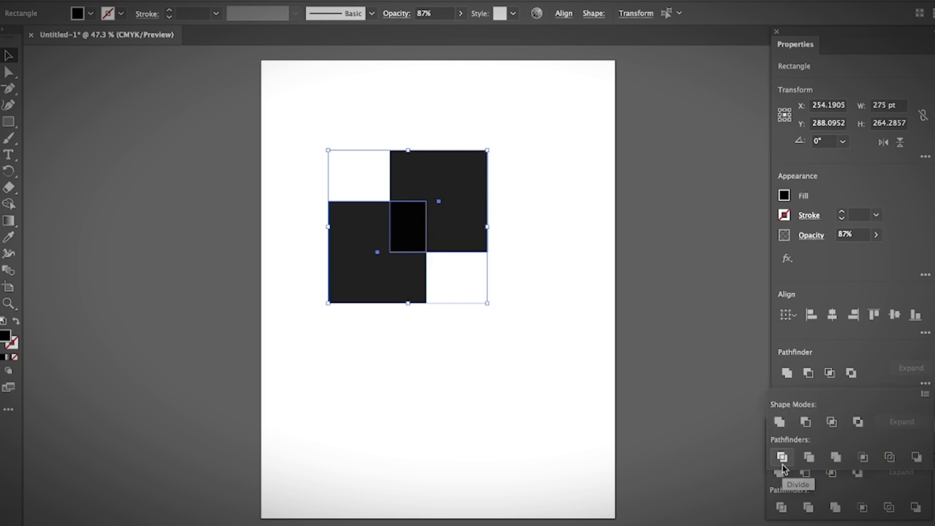
pyautogui.click(898, 484)
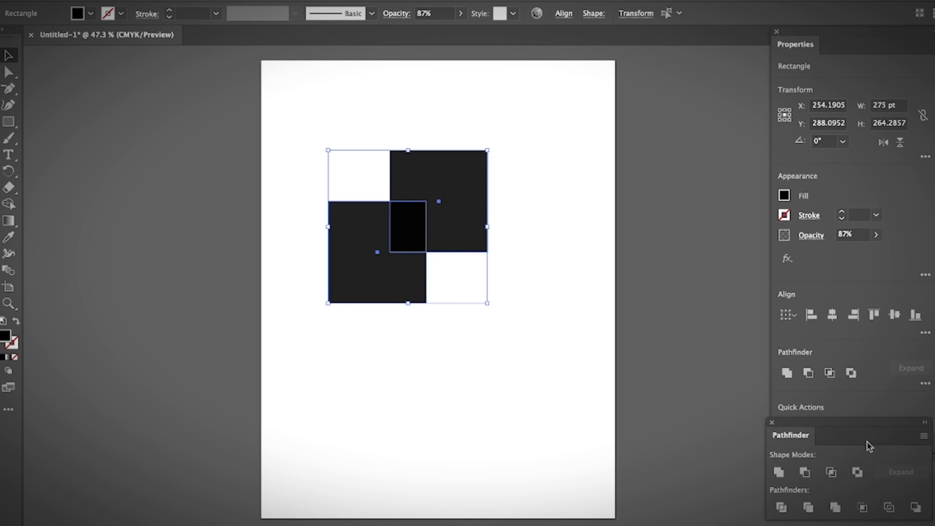
pyautogui.moveTo(861, 424); pyautogui.dragTo(657, 352)
pyautogui.click(598, 345)
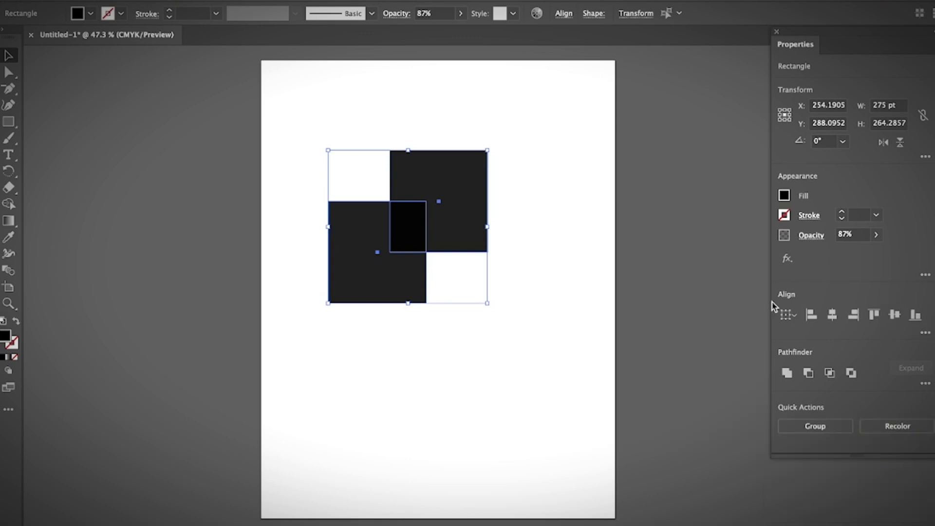
# - Review the extra alignment options, then reselect both rectangles and move them right
pyautogui.click(924, 334)
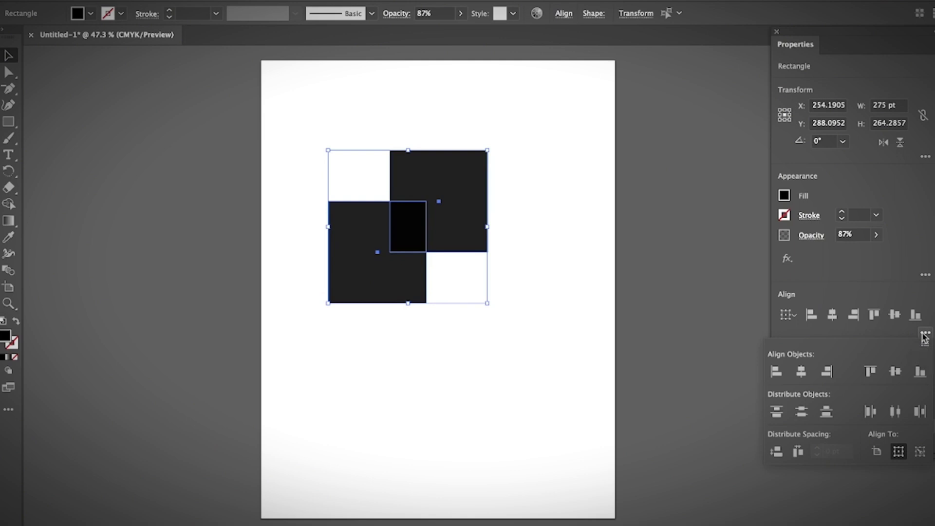
pyautogui.click(924, 335)
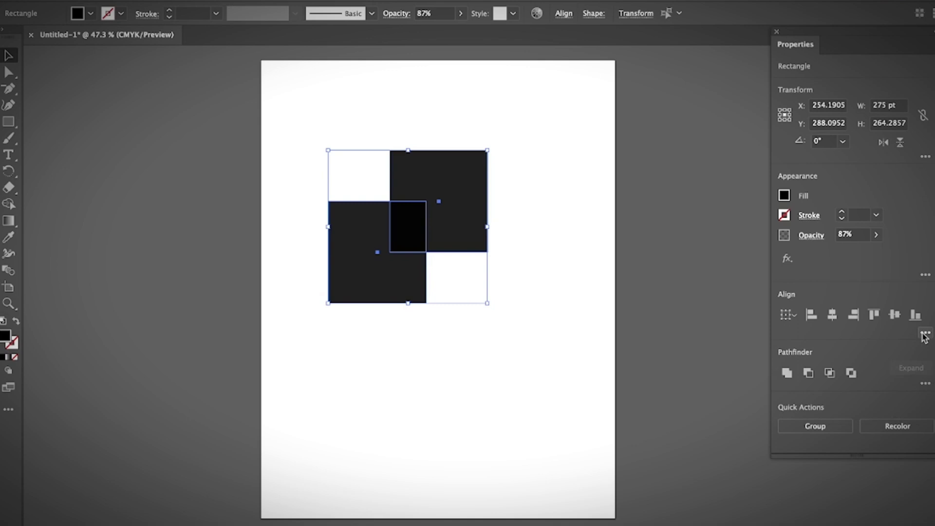
pyautogui.click(555, 290)
pyautogui.moveTo(525, 280); pyautogui.dragTo(382, 204)
pyautogui.moveTo(418, 246); pyautogui.dragTo(506, 251)
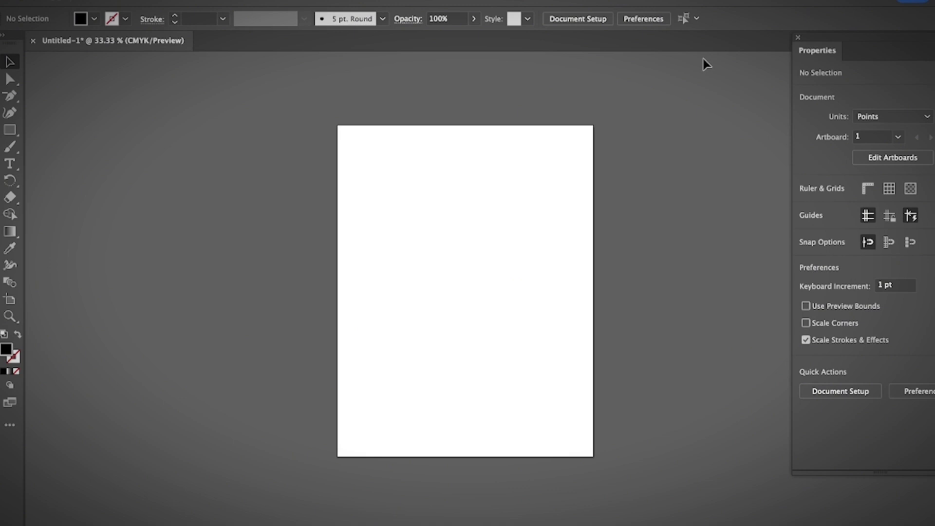
pyautogui.click(128, 0)
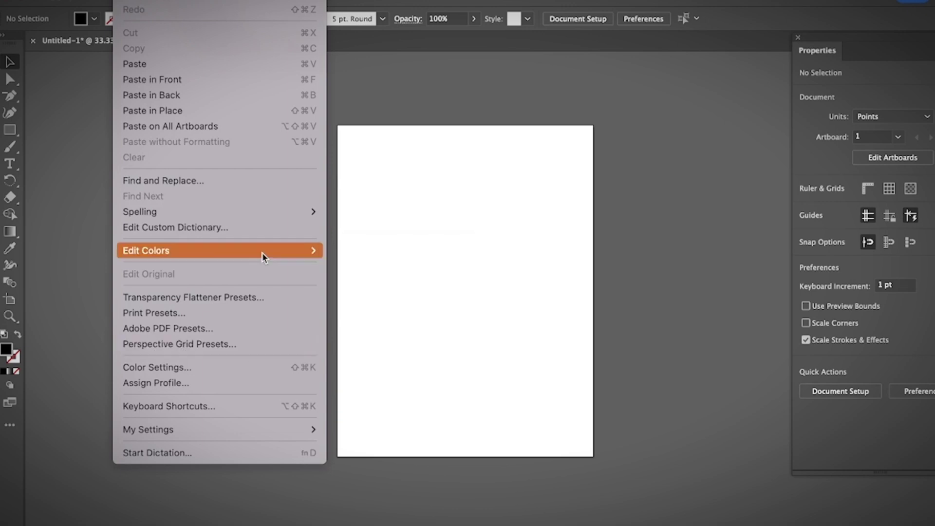
pyautogui.moveTo(262, 253)
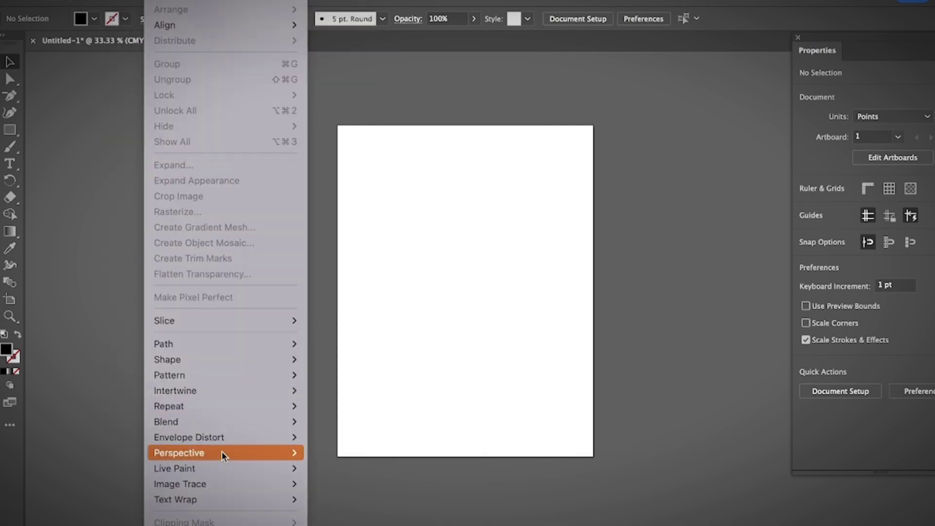
pyautogui.moveTo(236, 359)
pyautogui.moveTo(250, 433)
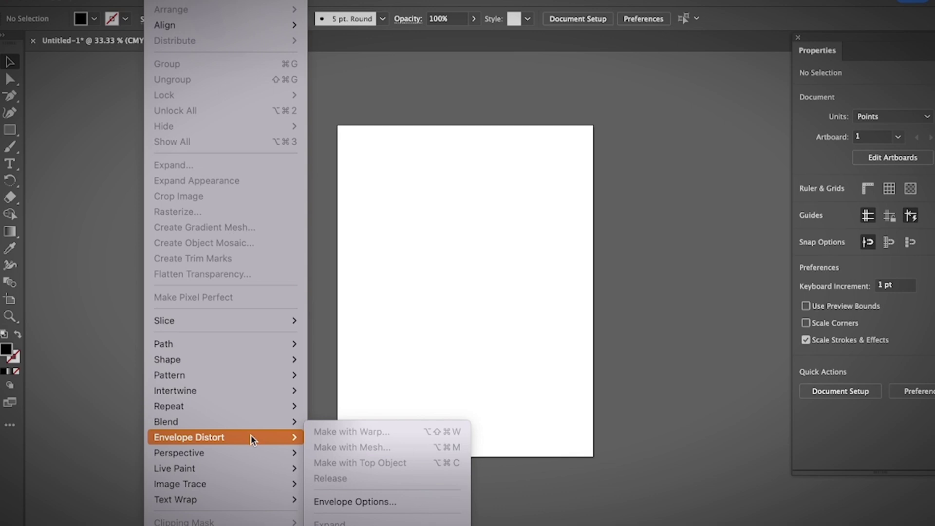
pyautogui.moveTo(297, 1)
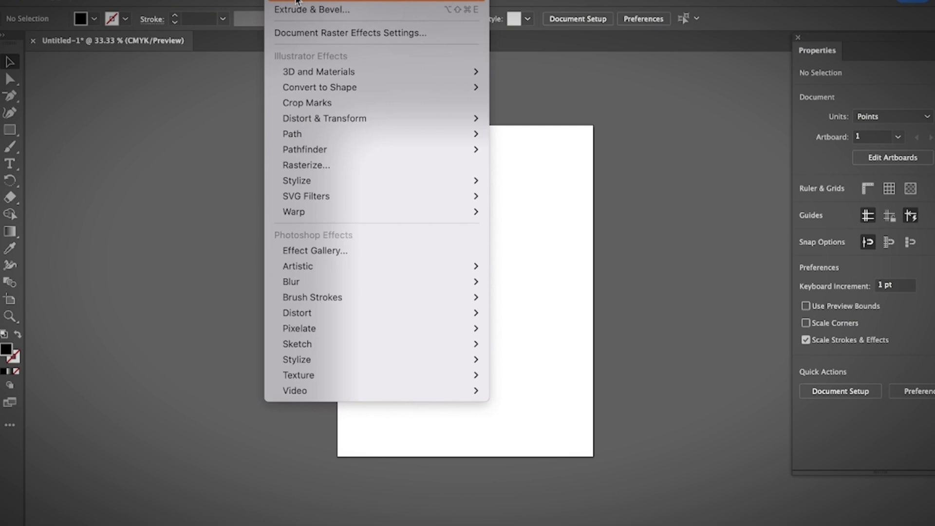
pyautogui.click(618, 232)
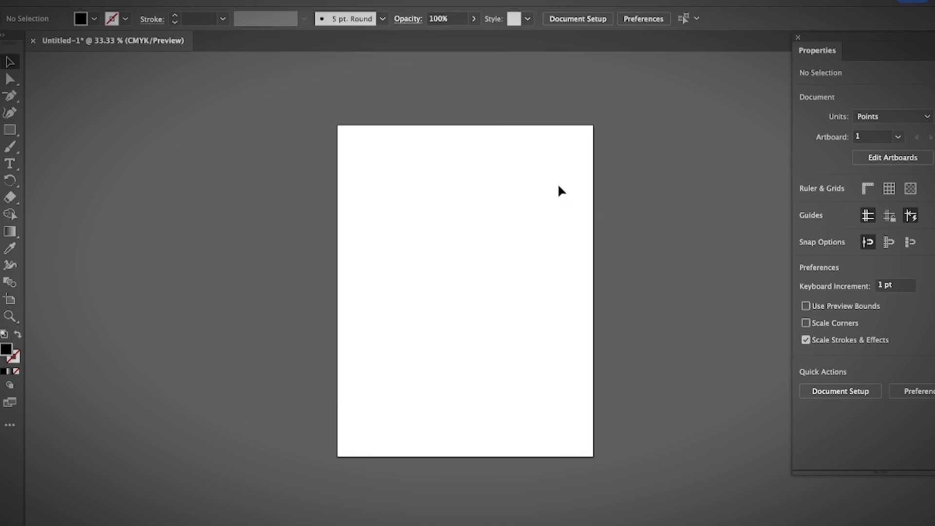
# - Open the Brushes panel from the Window menu and place it beside the artboard
pyautogui.click(347, 0)
pyautogui.click(347, 0)
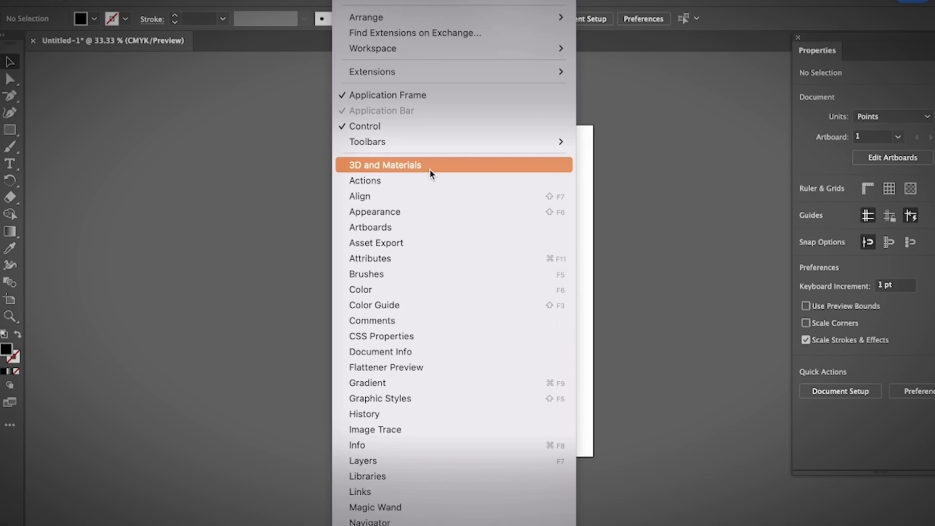
pyautogui.click(414, 274)
pyautogui.moveTo(647, 147); pyautogui.dragTo(672, 129)
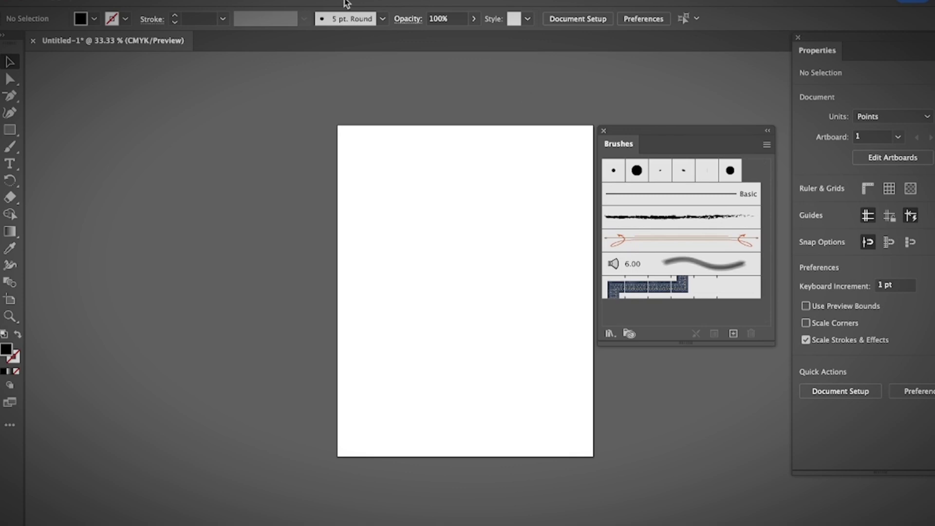
# - Open the Image Trace panel from the Window menu
pyautogui.click(360, 1)
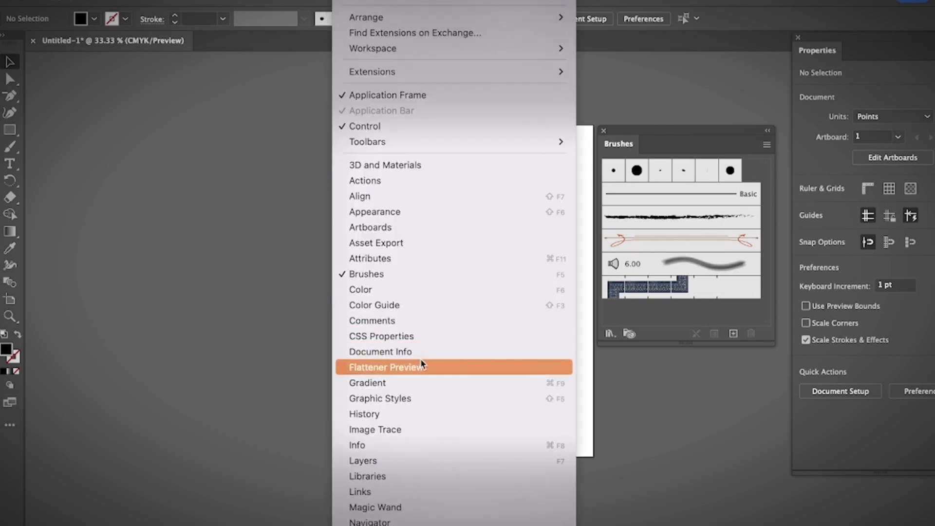
pyautogui.scroll(-5, 419, 367)
pyautogui.click(423, 289)
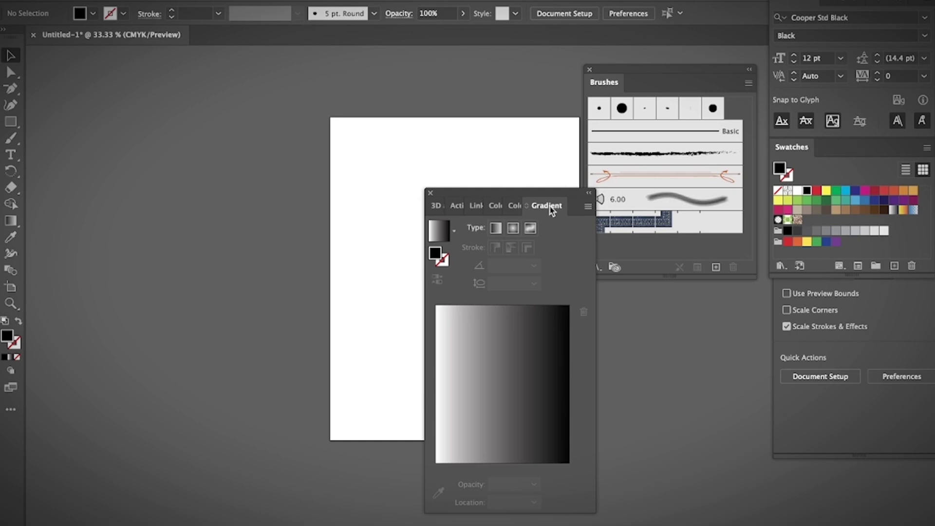
# - Group Gradient with Swatches, compare both tabs, and dock the Color panel group on the right
pyautogui.moveTo(550, 210); pyautogui.dragTo(835, 146)
pyautogui.click(783, 145)
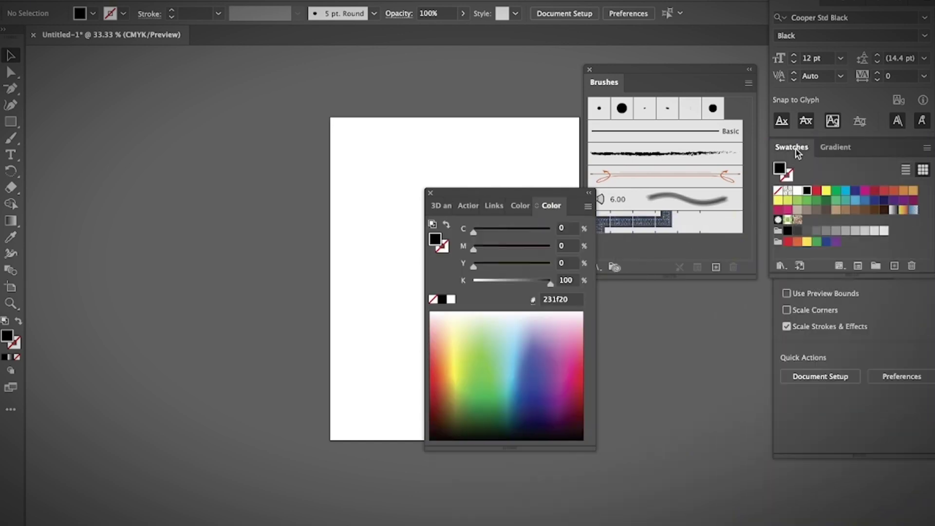
pyautogui.click(834, 149)
pyautogui.click(788, 148)
pyautogui.click(836, 148)
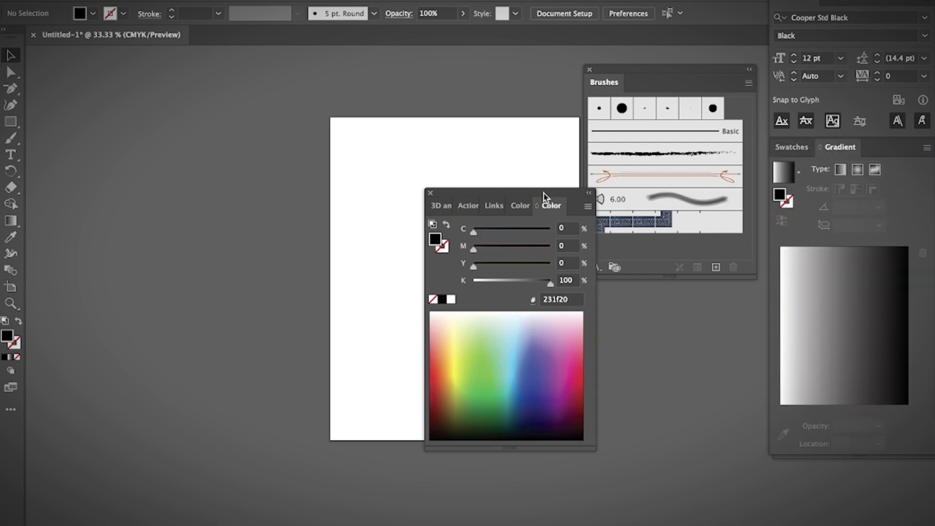
pyautogui.moveTo(512, 194); pyautogui.dragTo(892, 156)
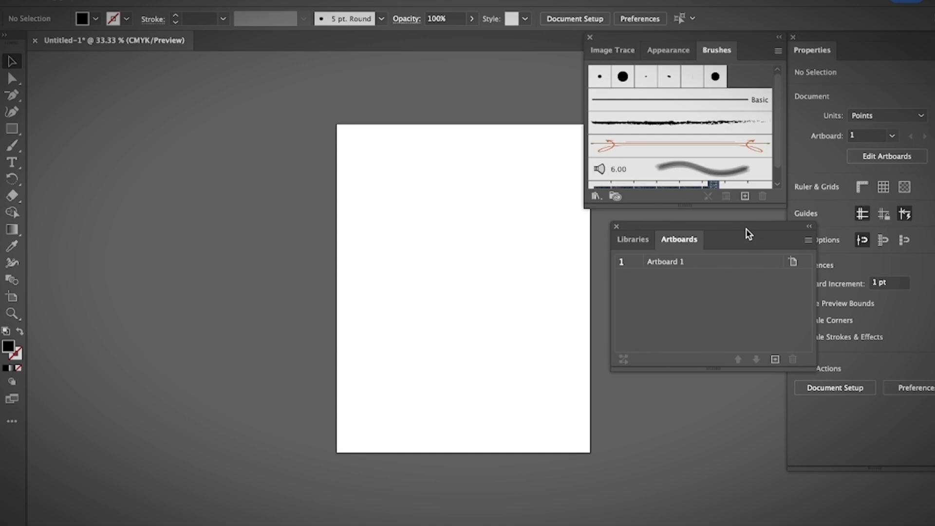
# - Dock the Libraries and Artboards group beneath the Brushes panel
pyautogui.moveTo(748, 235); pyautogui.dragTo(727, 244)
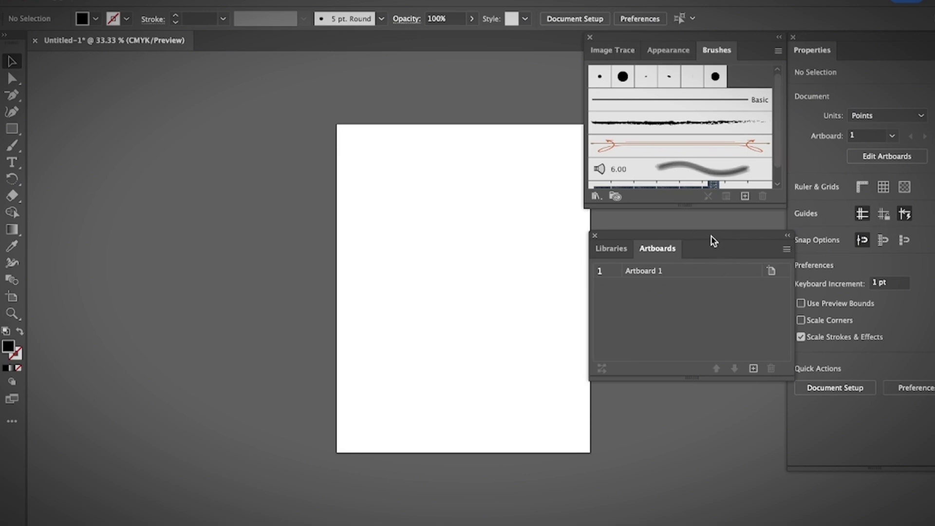
pyautogui.moveTo(713, 241); pyautogui.dragTo(710, 209)
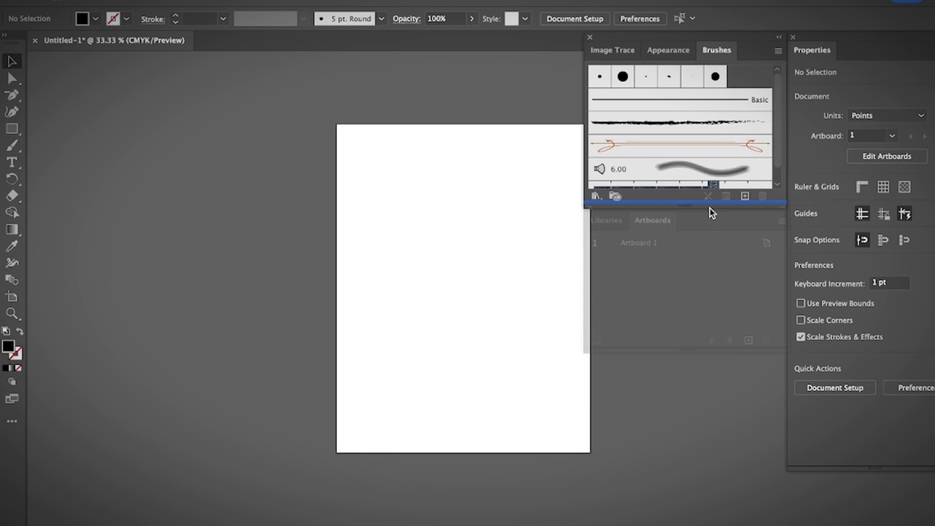
pyautogui.moveTo(709, 207); pyautogui.dragTo(710, 210)
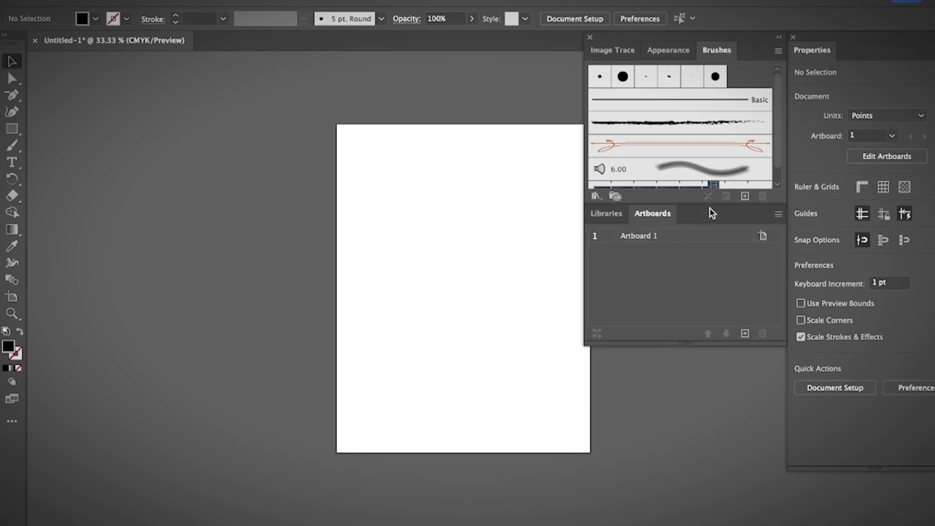
pyautogui.moveTo(691, 36)
pyautogui.mouseDown()
pyautogui.moveTo(694, 79)
pyautogui.moveTo(692, 68)
pyautogui.mouseUp()
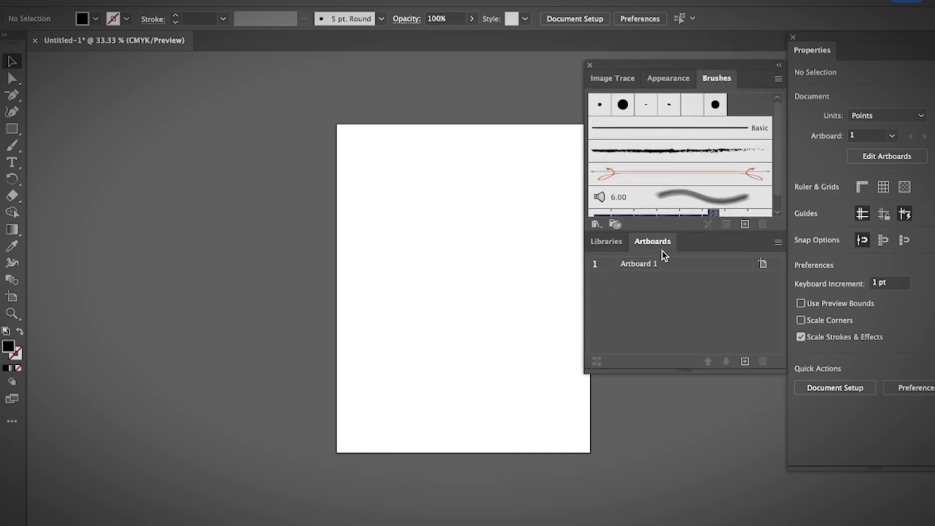
# - Pull out and close the Artboards panel, then move the Brushes and Libraries group up
pyautogui.moveTo(652, 241); pyautogui.dragTo(403, 316)
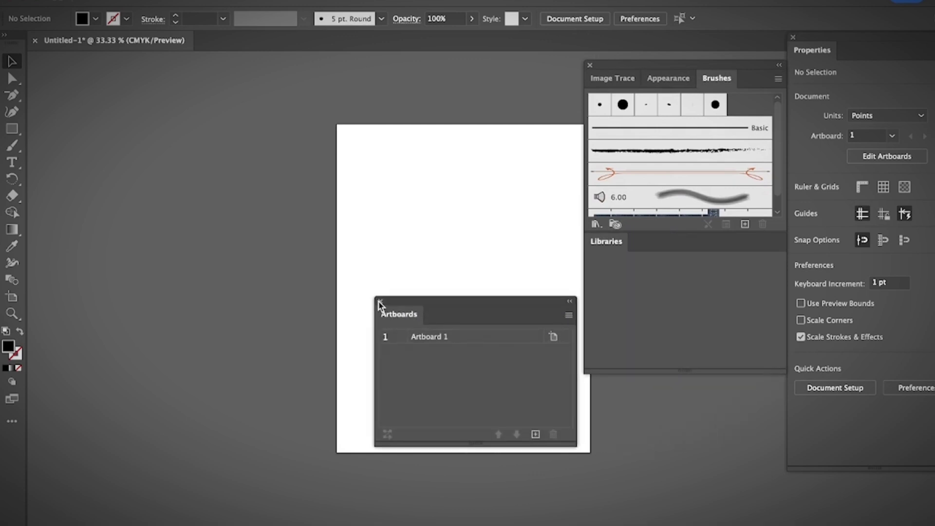
pyautogui.click(379, 302)
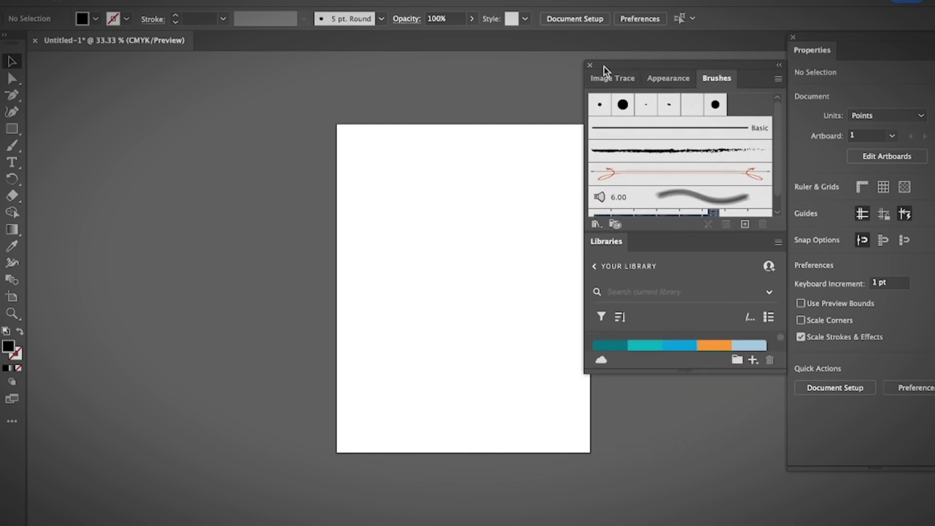
pyautogui.moveTo(603, 66); pyautogui.dragTo(603, 39)
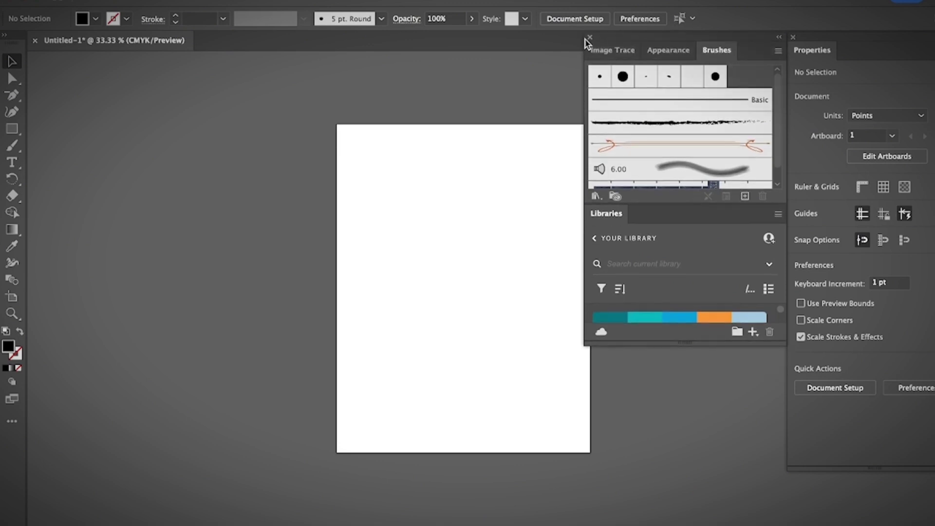